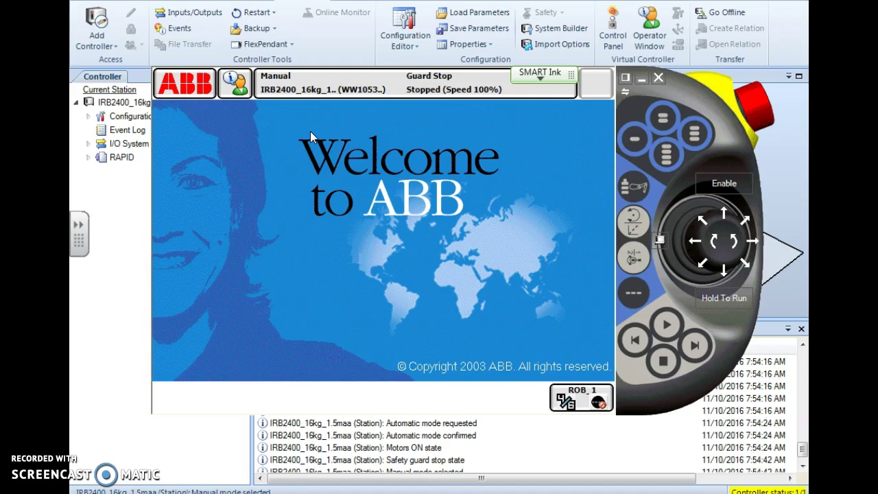
Open the ABB main menu to list the FlexPendant applications.
click(192, 93)
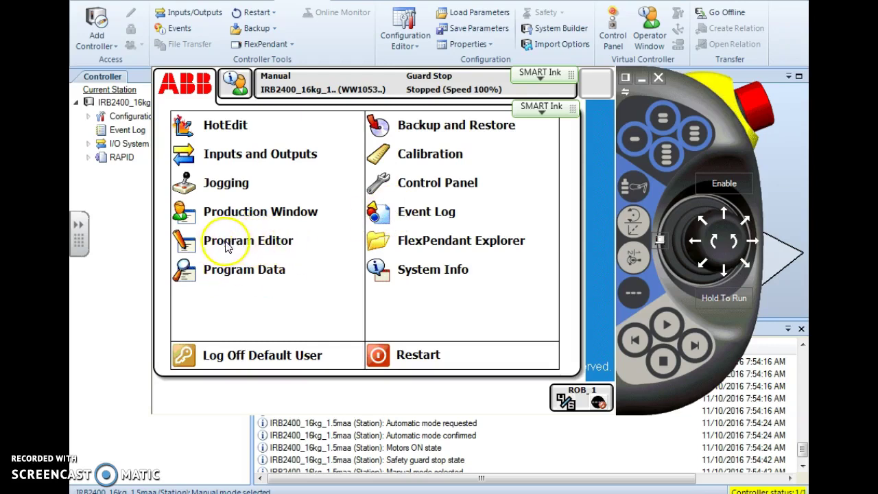
Show Module1 of T_ROB1 in the Program Editor, listing routines like Drop_cube, ex12 and gettool.
click(235, 245)
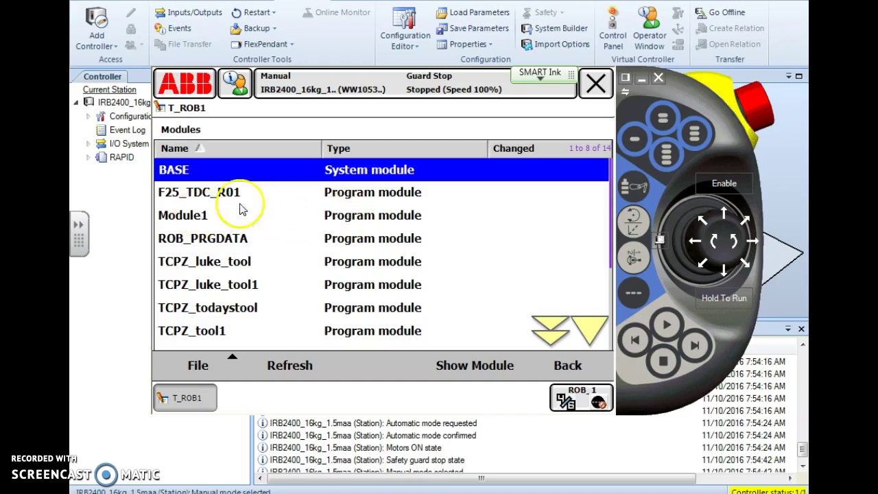
click(295, 217)
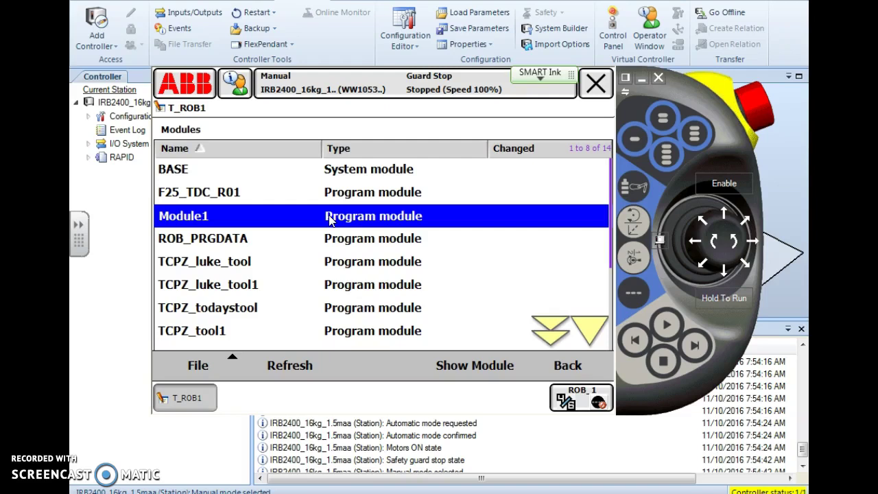
click(465, 369)
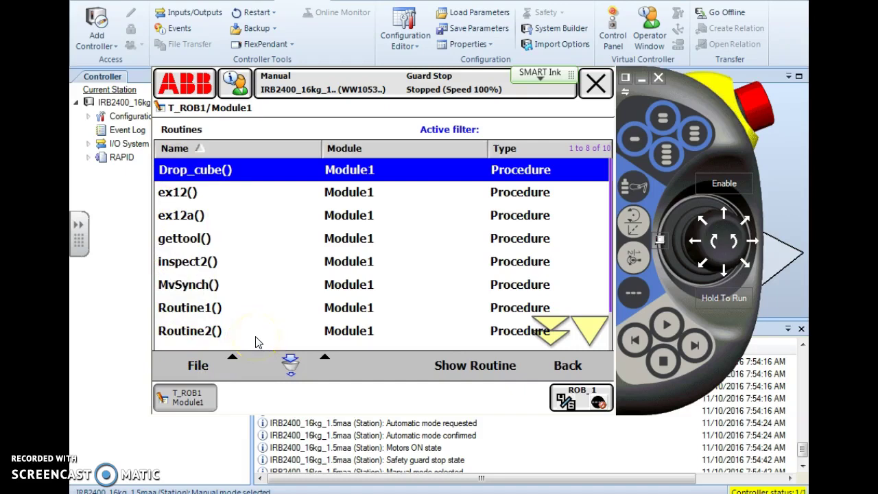
Begin a New Routine declaration (default Routine15) with its type left as Procedure.
click(189, 366)
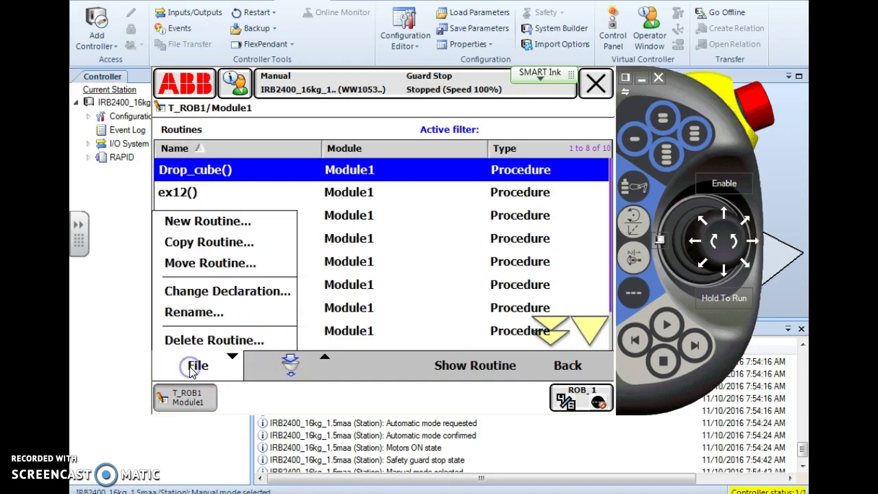
click(219, 221)
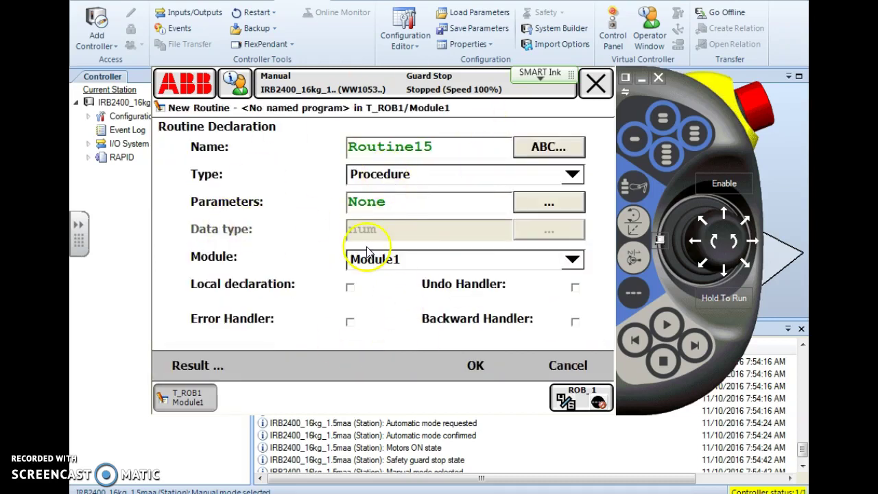
drag(434, 147, 381, 148)
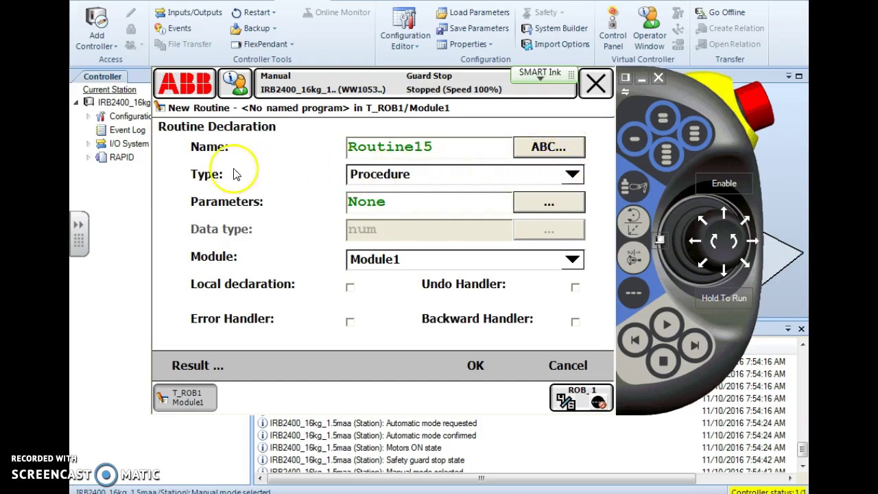
click(572, 175)
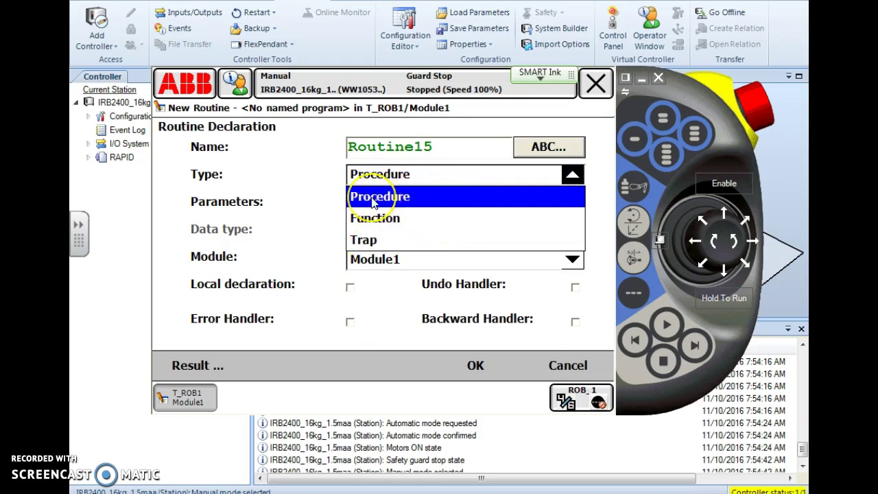
drag(373, 203, 371, 229)
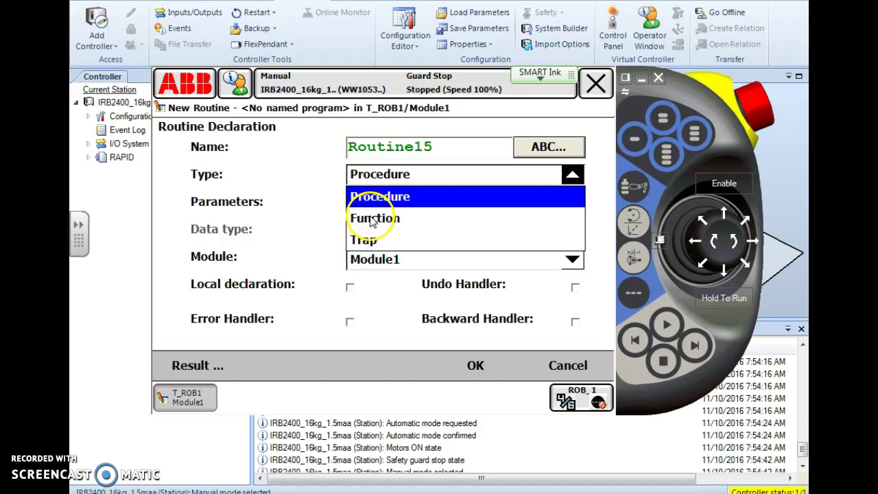
drag(370, 229, 382, 198)
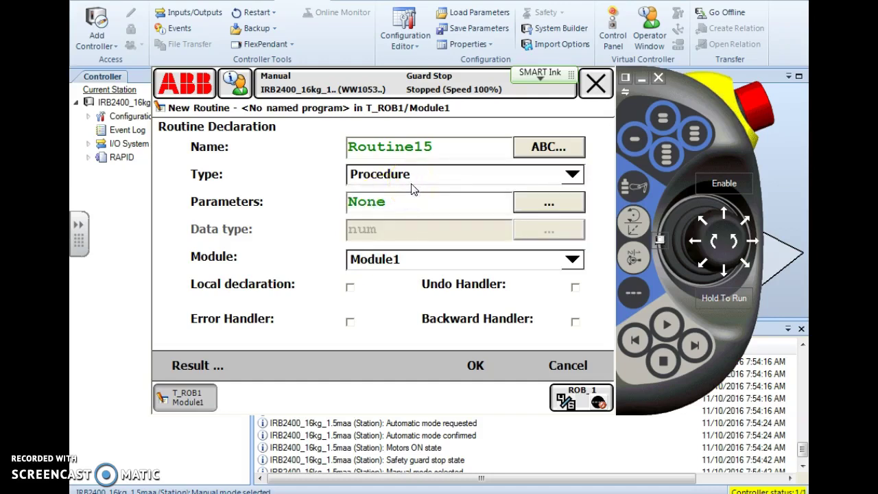
drag(349, 216, 334, 216)
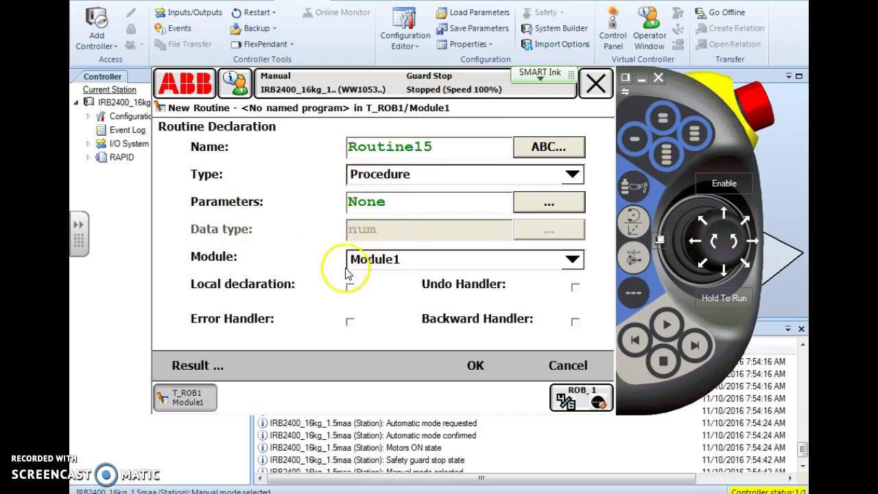
Enter my_Routine as the new routine's name in the declaration form.
click(546, 147)
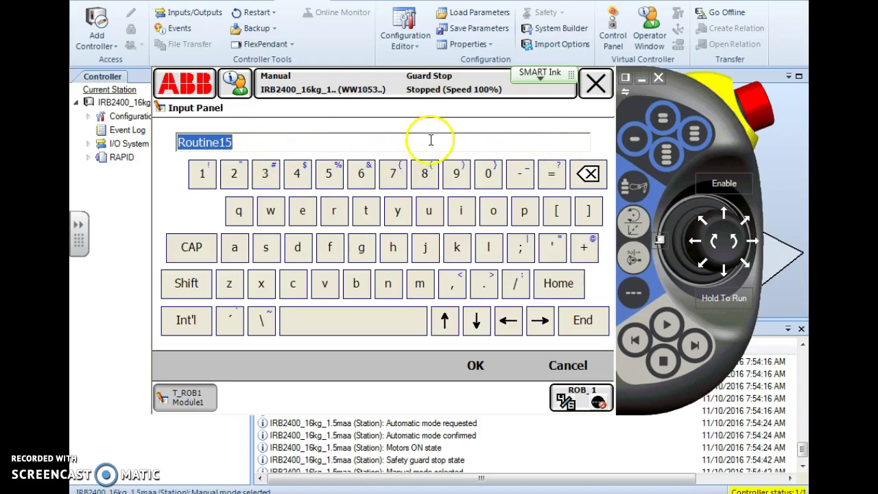
text(my_)
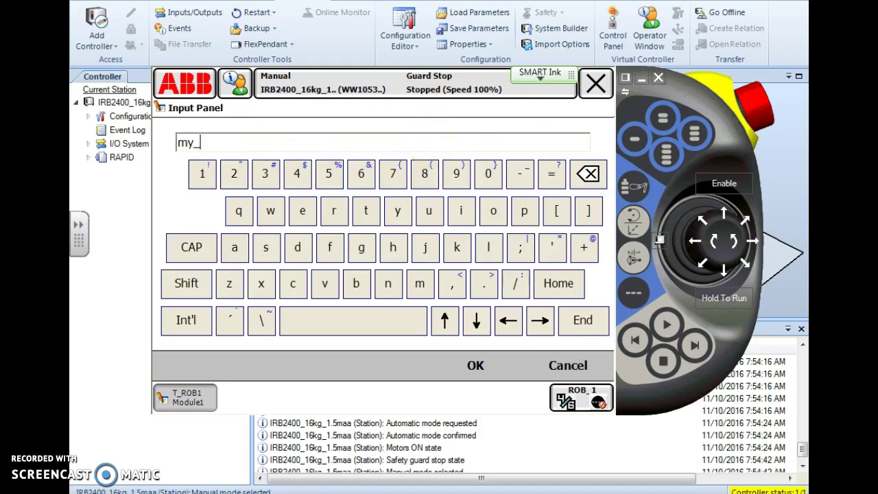
text(Routine)
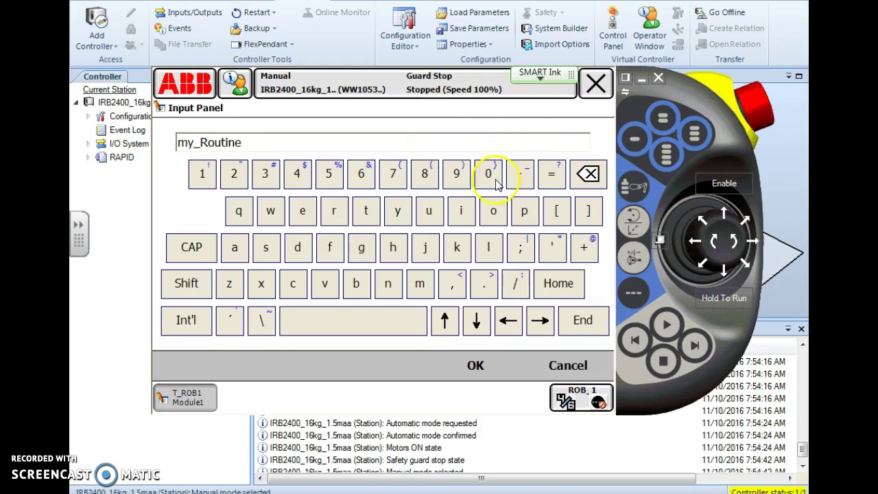
click(466, 366)
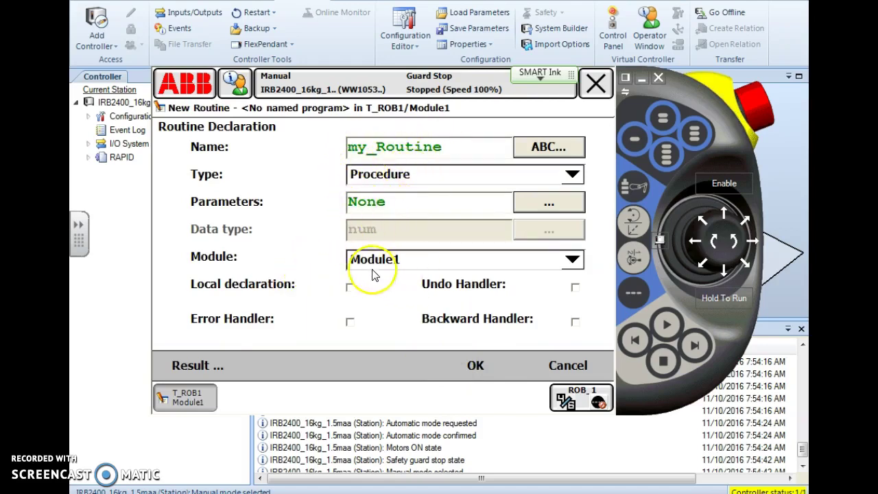
Create my_Routine, then select my_Routine() in Module1's routine list and show its code.
click(475, 367)
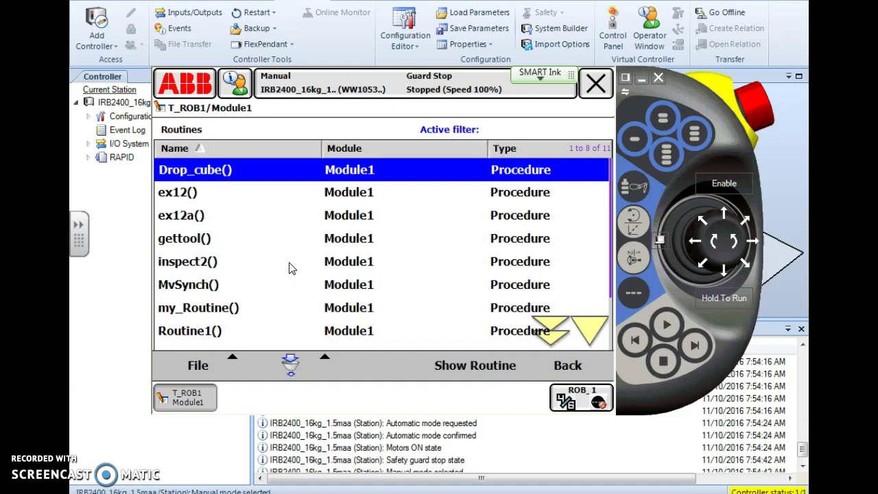
click(556, 329)
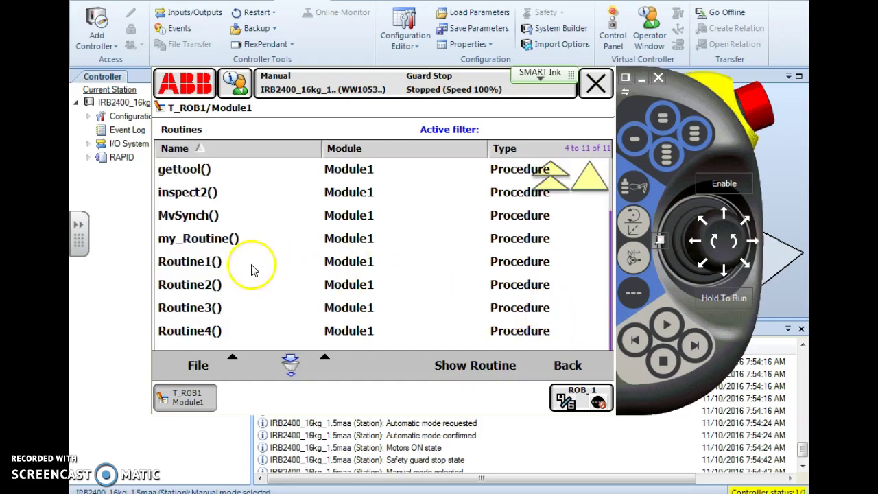
click(233, 246)
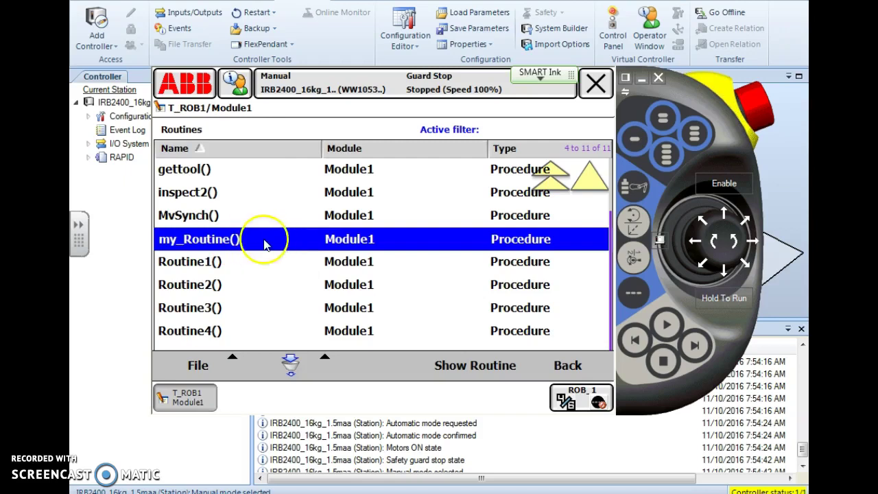
click(479, 376)
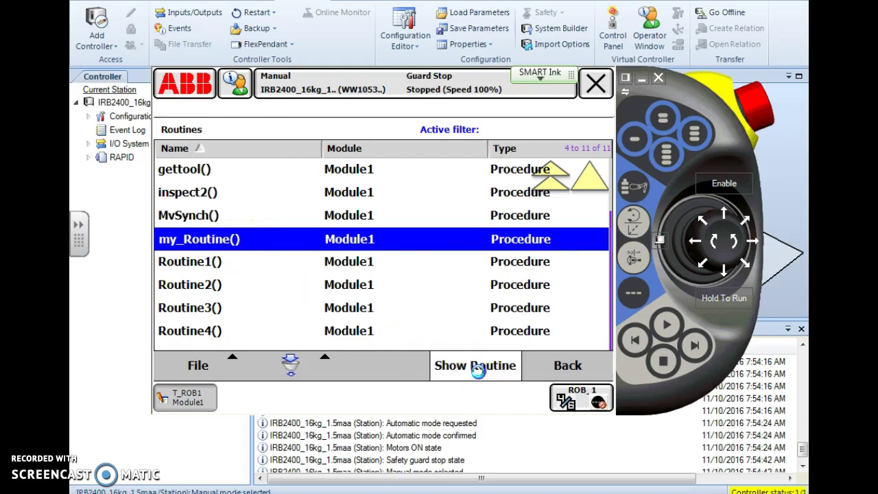